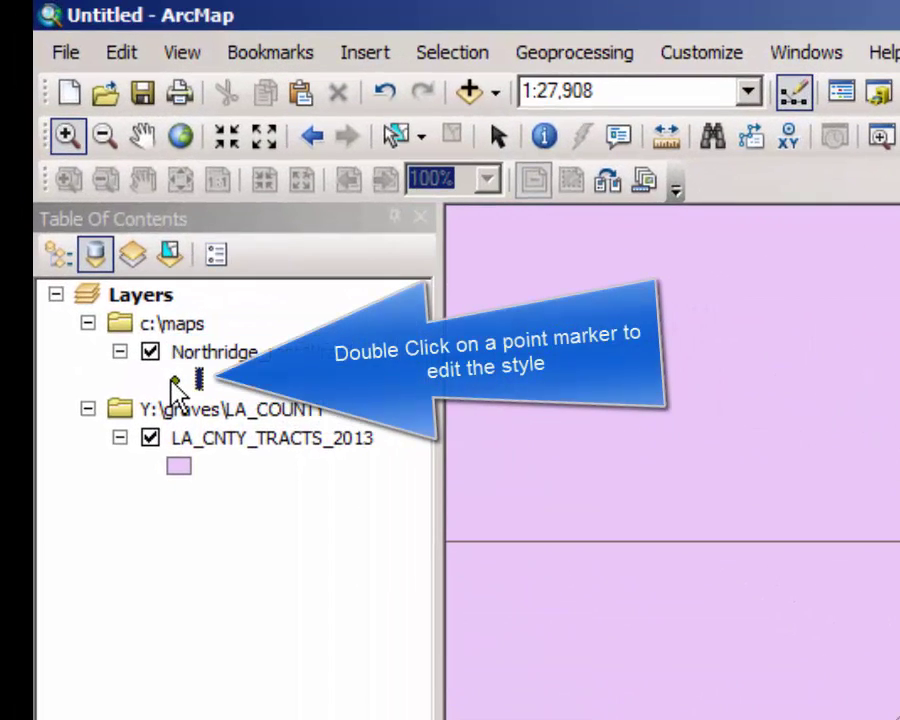
# Step: Change the Northridge_restaurants point symbol to red at size 6
pyautogui.doubleClick(176, 388)
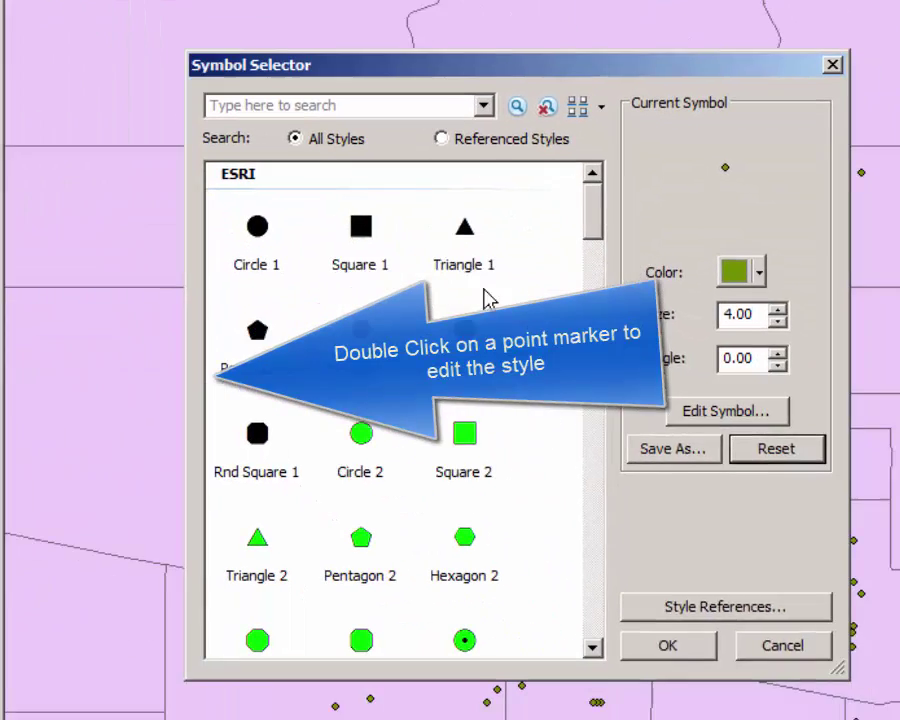
pyautogui.click(760, 272)
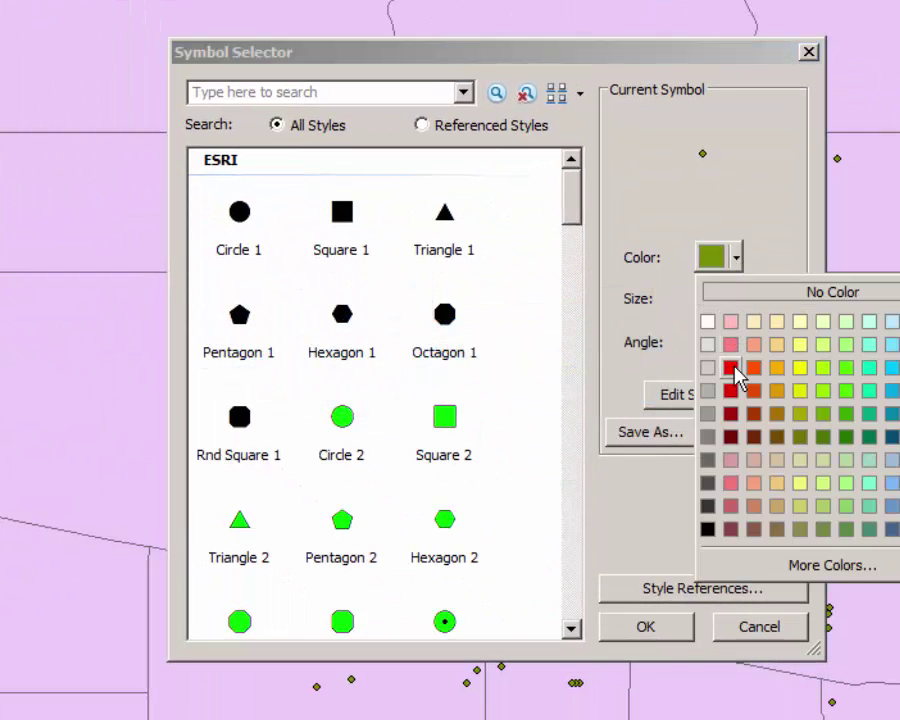
pyautogui.click(737, 375)
pyautogui.click(754, 294)
pyautogui.click(754, 294)
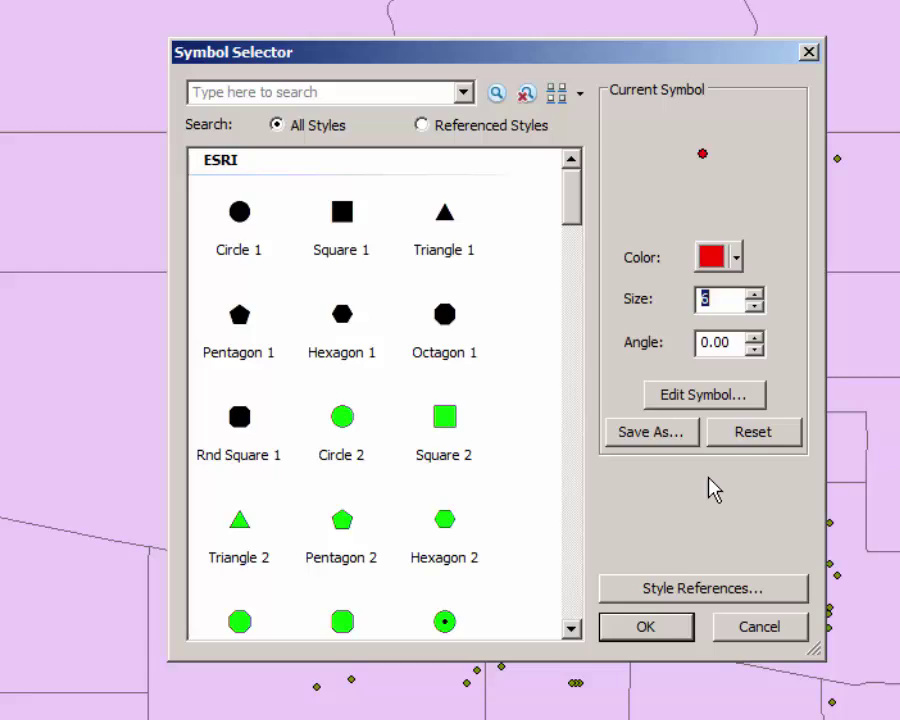
pyautogui.click(646, 626)
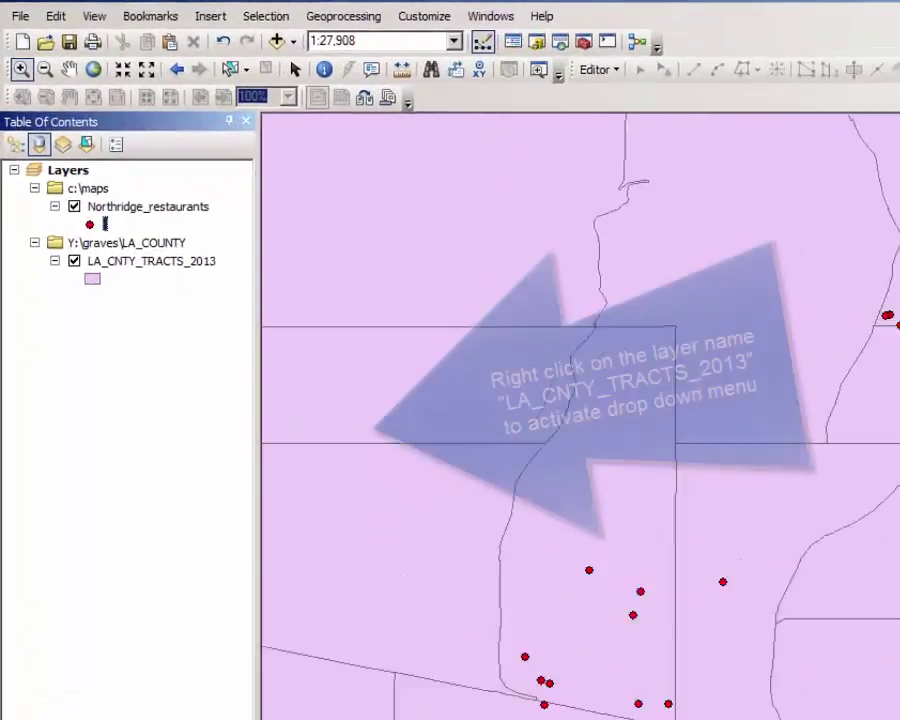
pyautogui.click(150, 261)
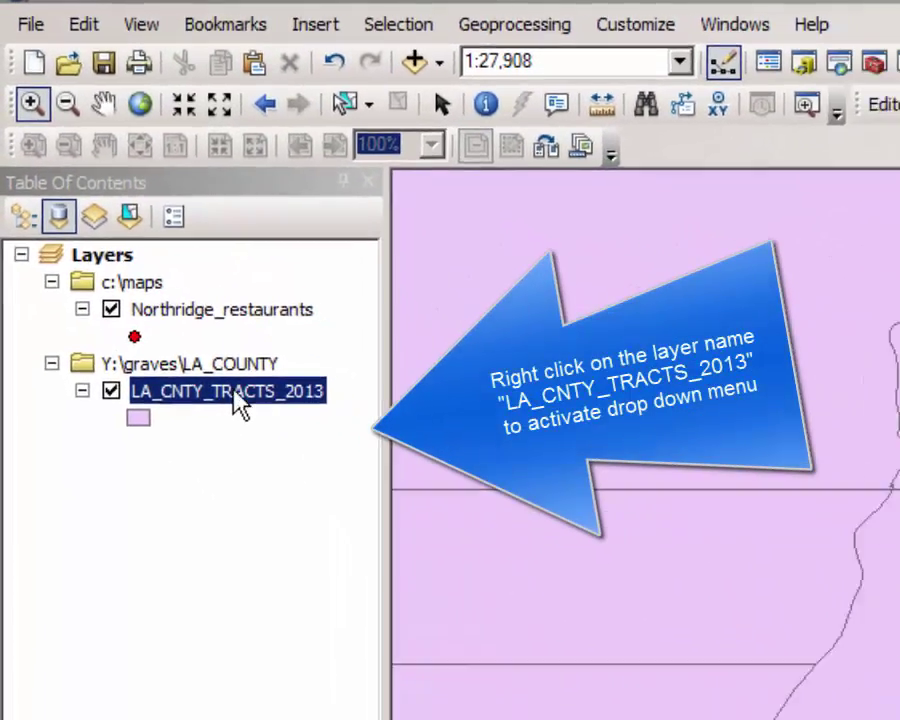
pyautogui.rightClick(262, 440)
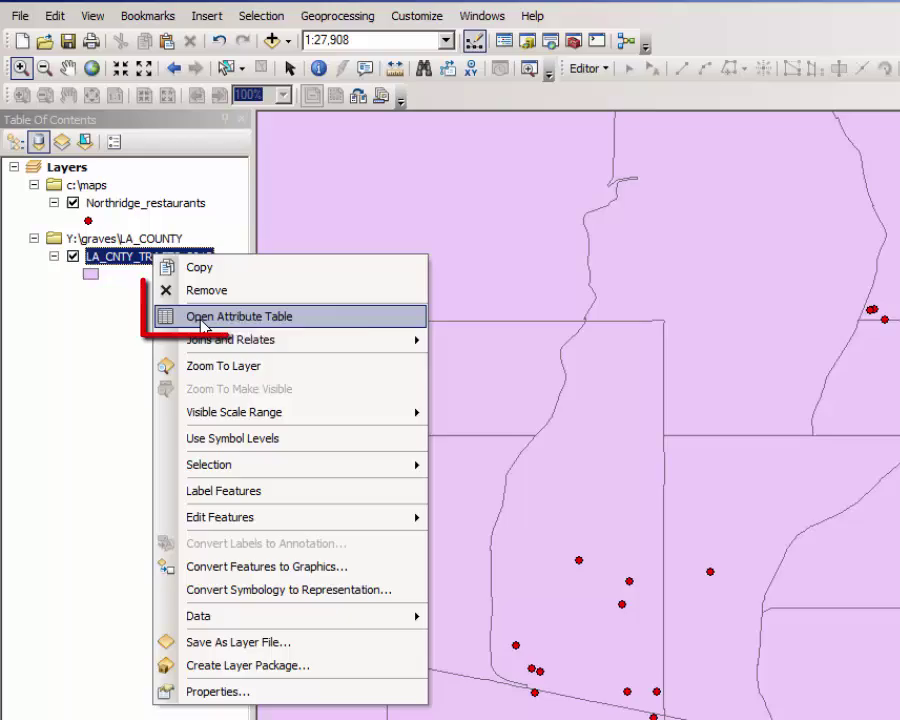
pyautogui.click(201, 321)
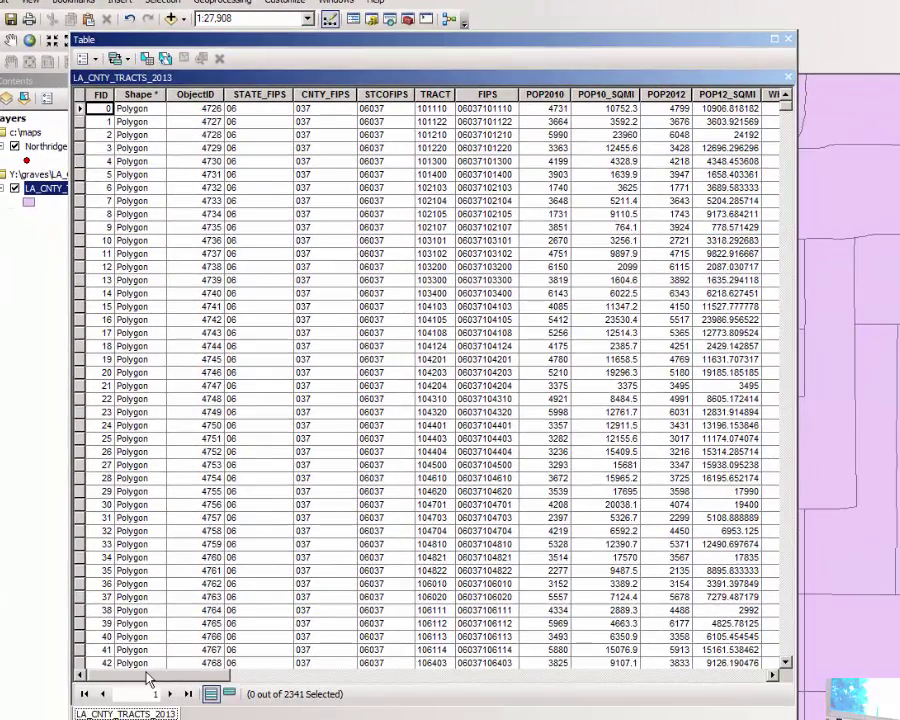
pyautogui.moveTo(148, 679); pyautogui.dragTo(735, 707)
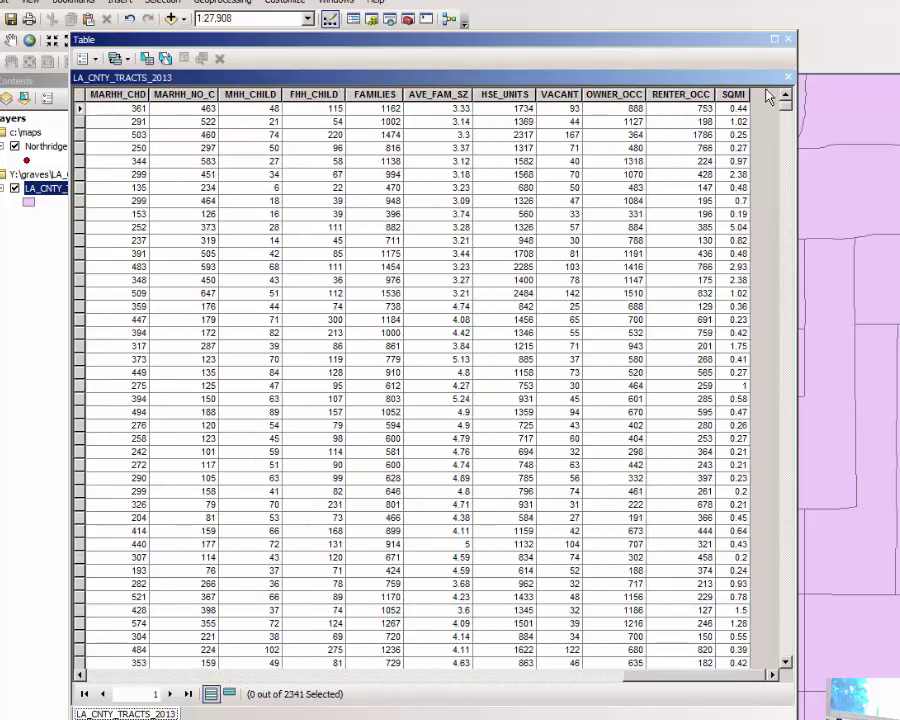
pyautogui.click(733, 94)
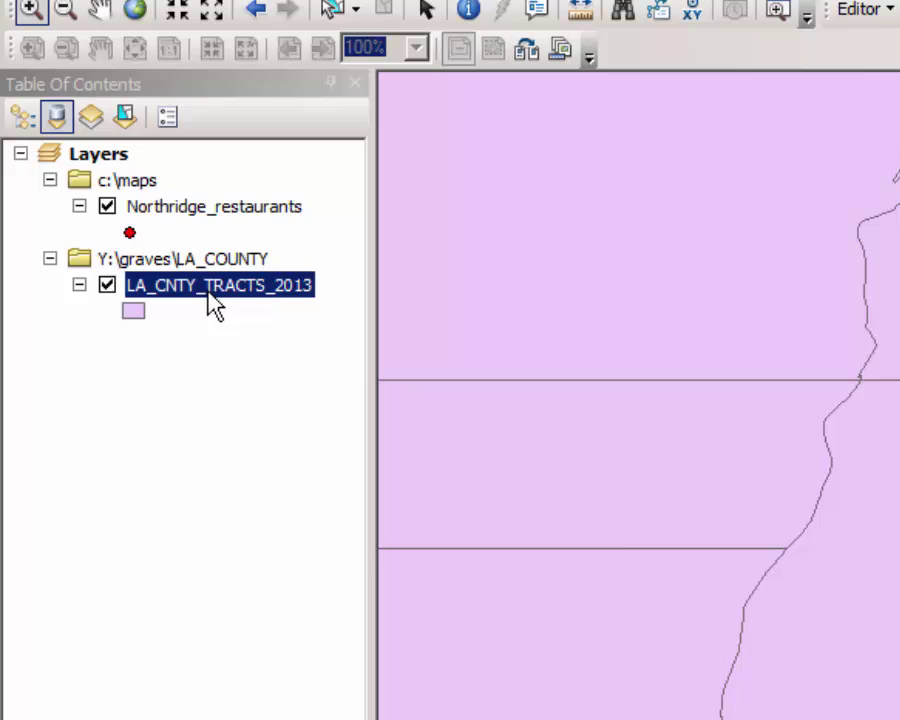
# Step: Start a spatial-location join on LA_CNTY_TRACTS_2013 with the Northridge_restaurants points layer
pyautogui.rightClick(208, 292)
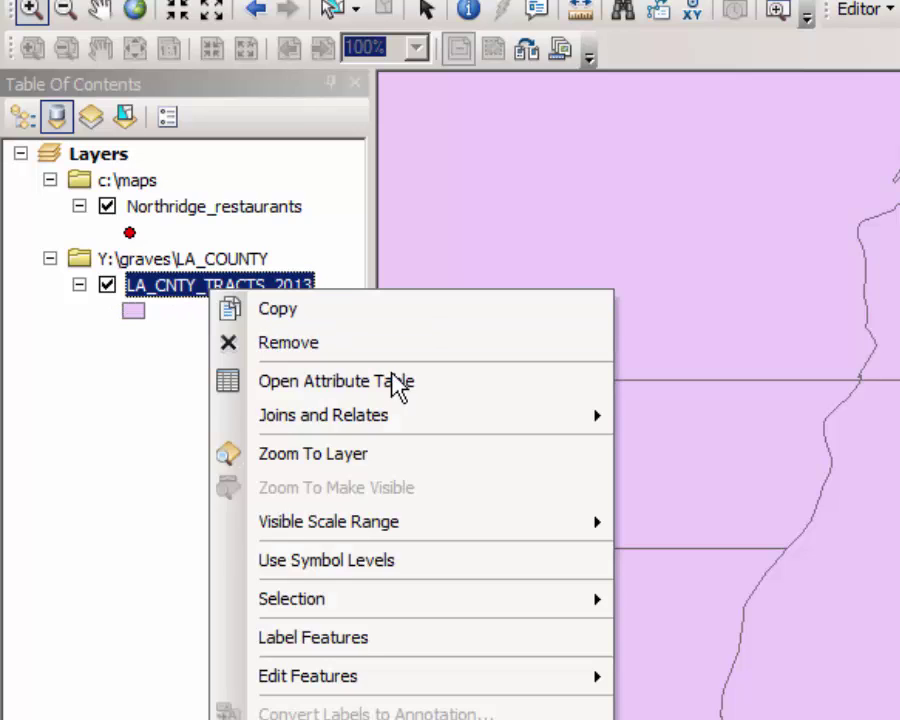
pyautogui.moveTo(398, 424)
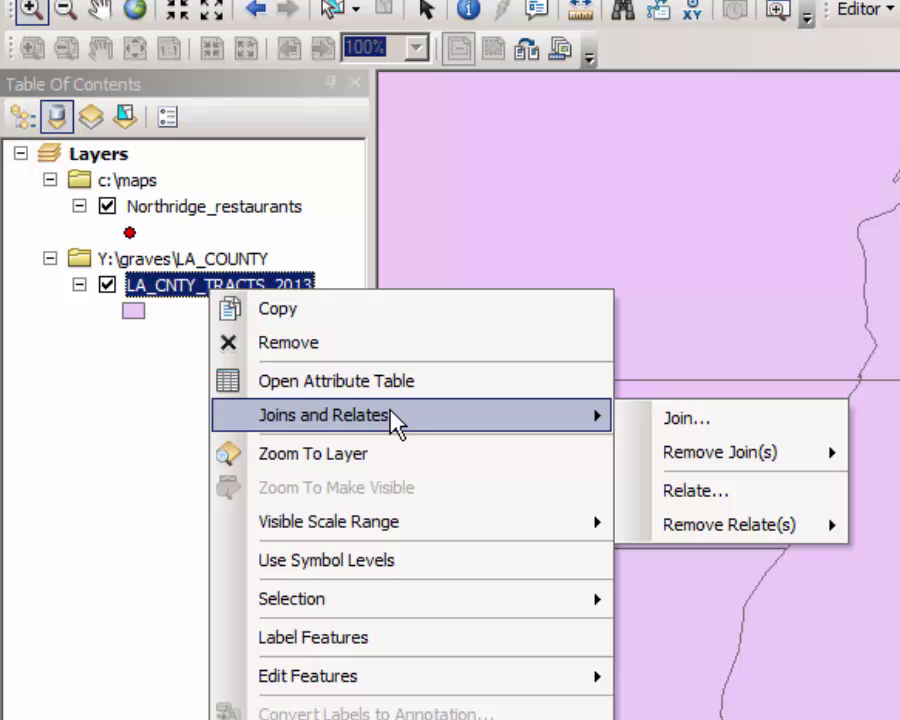
pyautogui.click(684, 421)
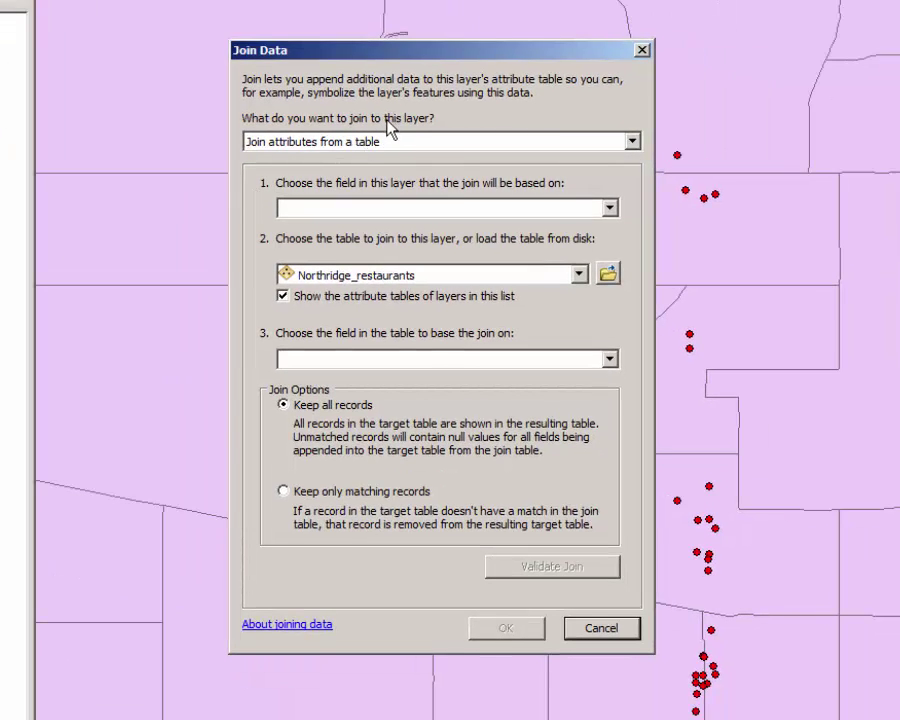
pyautogui.click(393, 140)
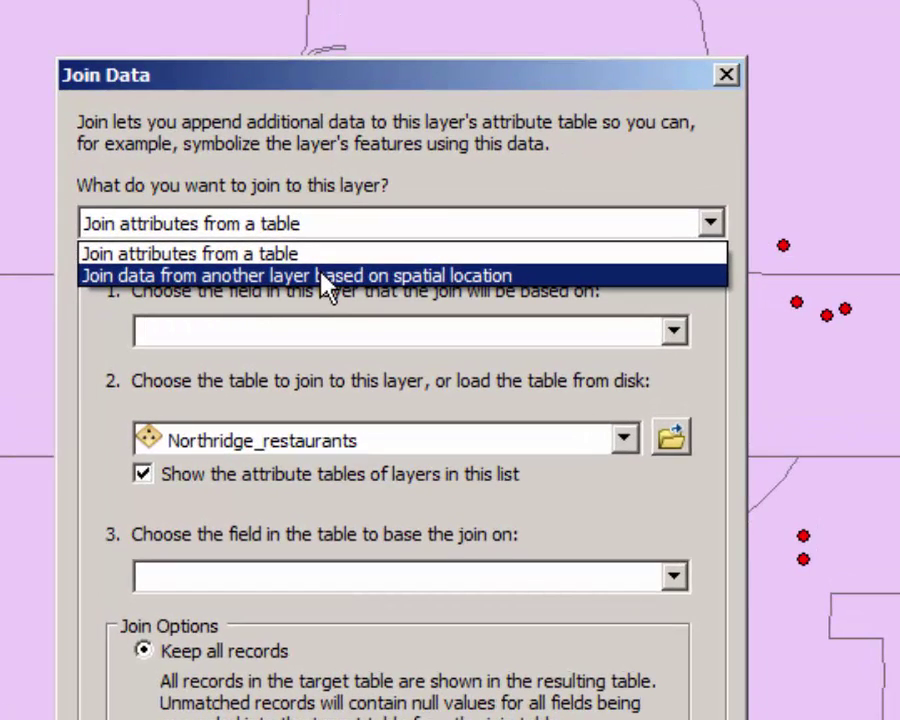
pyautogui.click(325, 284)
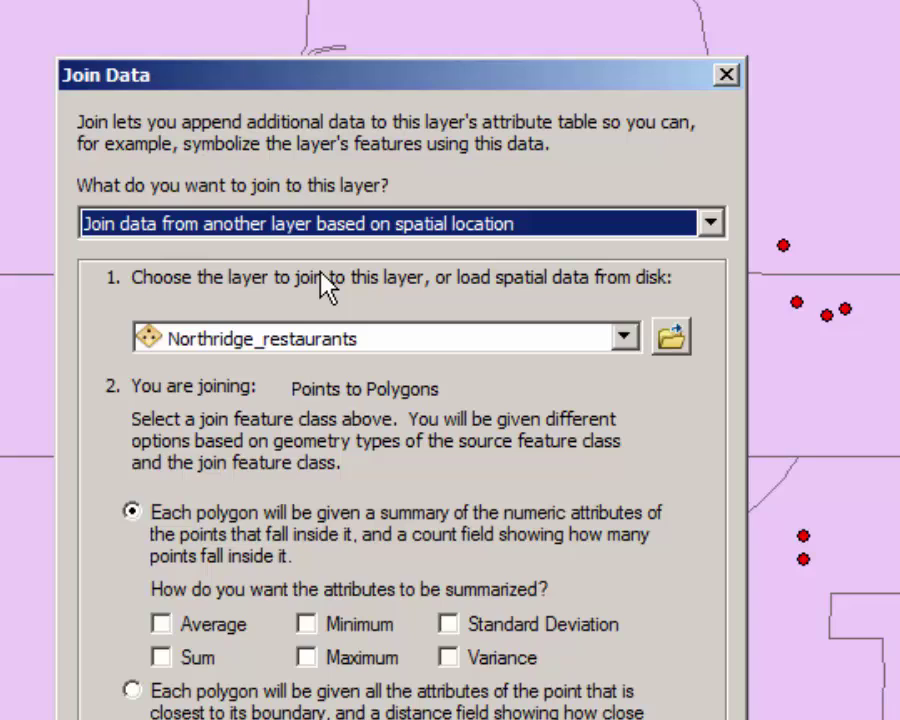
pyautogui.click(621, 339)
pyautogui.click(318, 369)
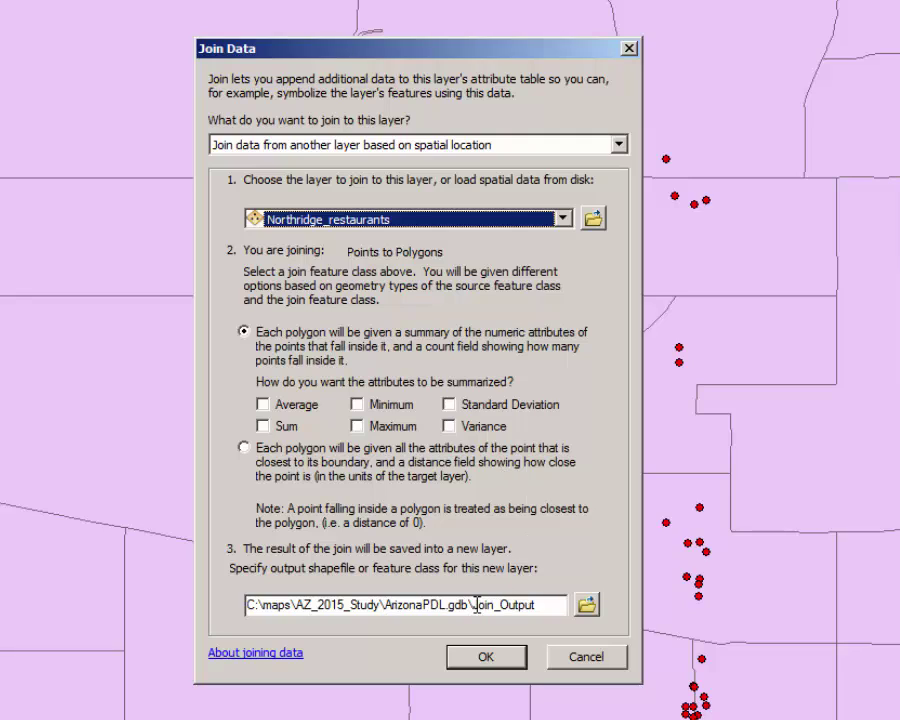
# Step: Change the join output to C:\maps\TEST_X and run the join
pyautogui.moveTo(554, 603); pyautogui.dragTo(310, 597)
pyautogui.press('BackSpace')
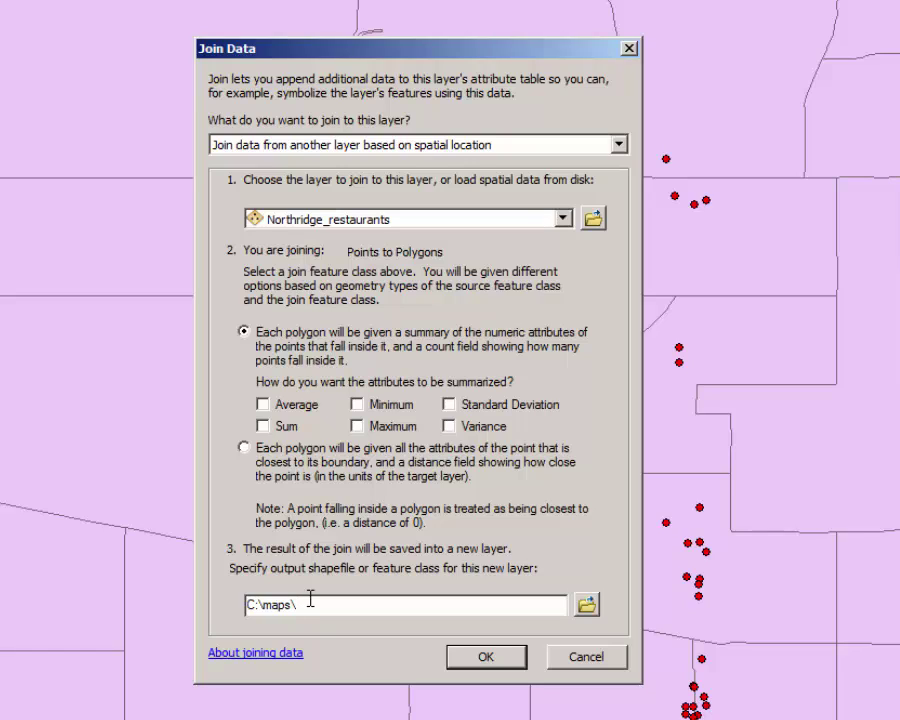
pyautogui.write('TEST_X')
pyautogui.click(498, 662)
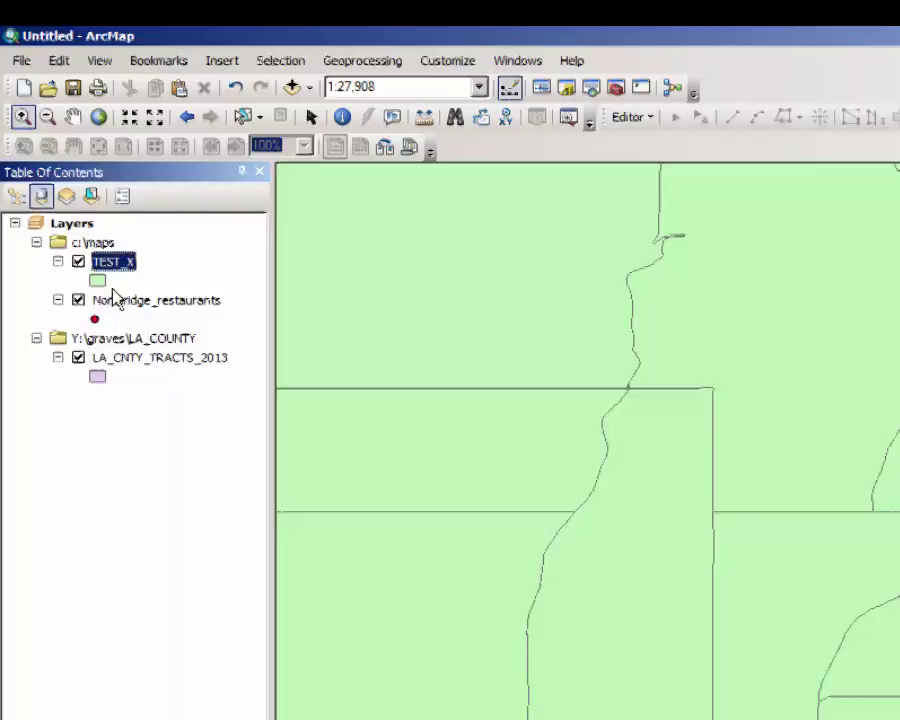
# Step: Open the TEST_X attribute table and scroll over to the Count_ column
pyautogui.rightClick(81, 174)
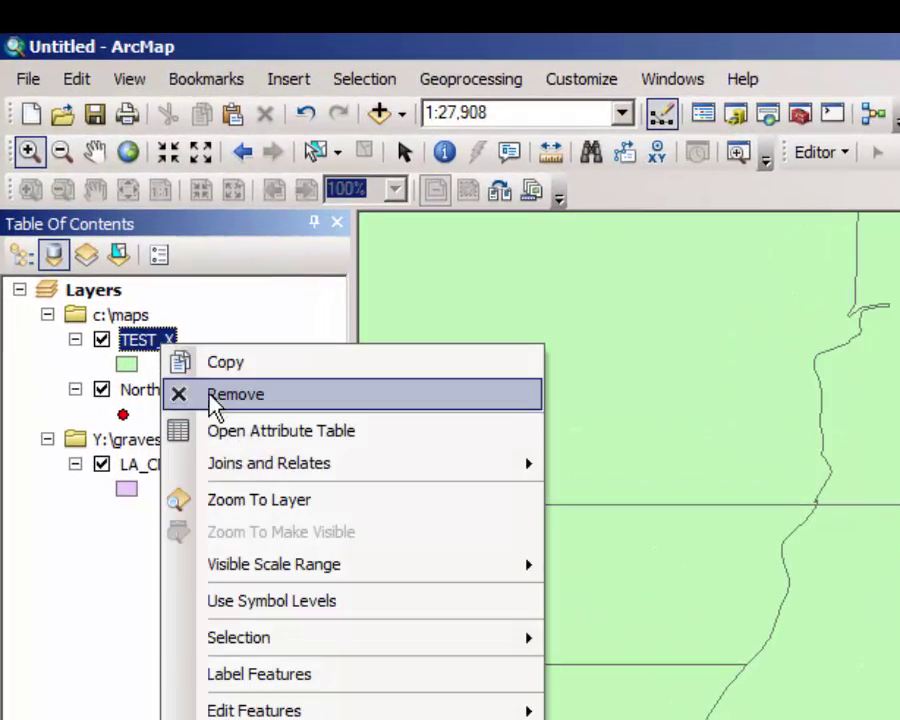
pyautogui.click(246, 432)
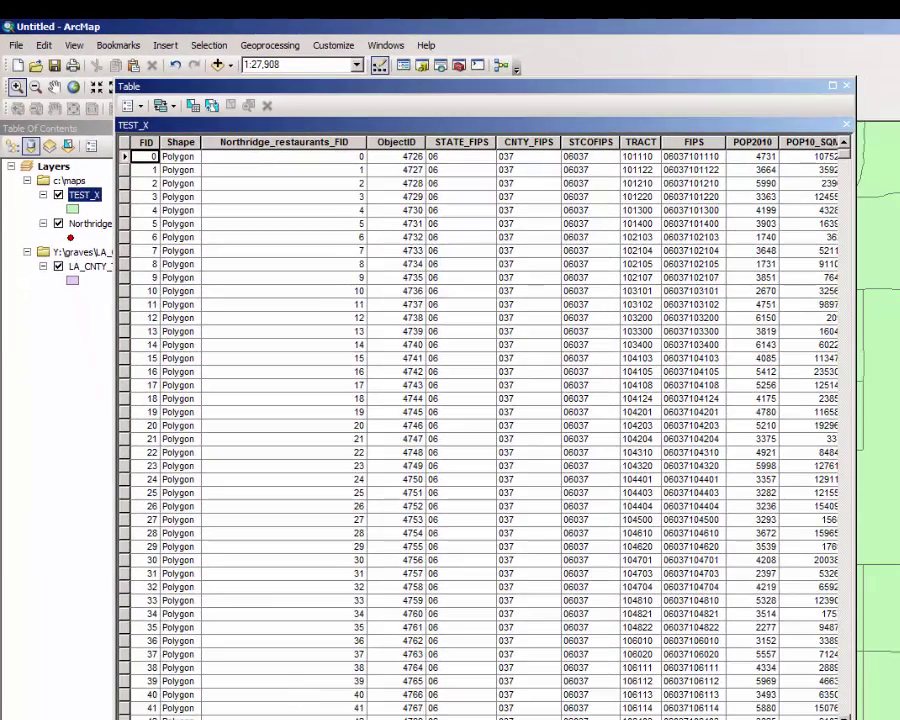
pyautogui.hscroll(20, 480, 420)
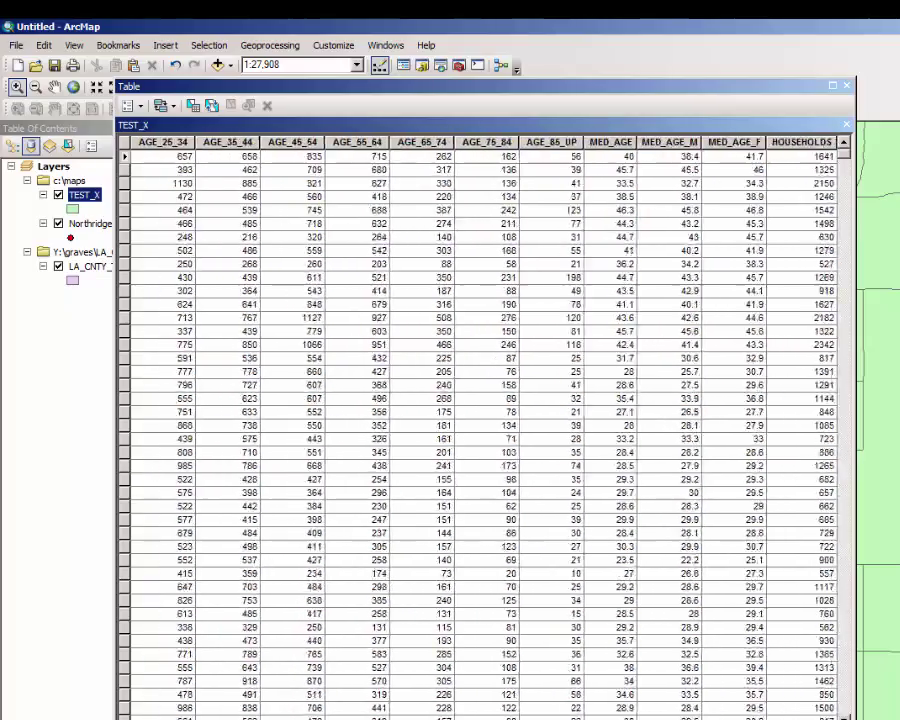
pyautogui.hscroll(2, 480, 420)
pyautogui.click(730, 142)
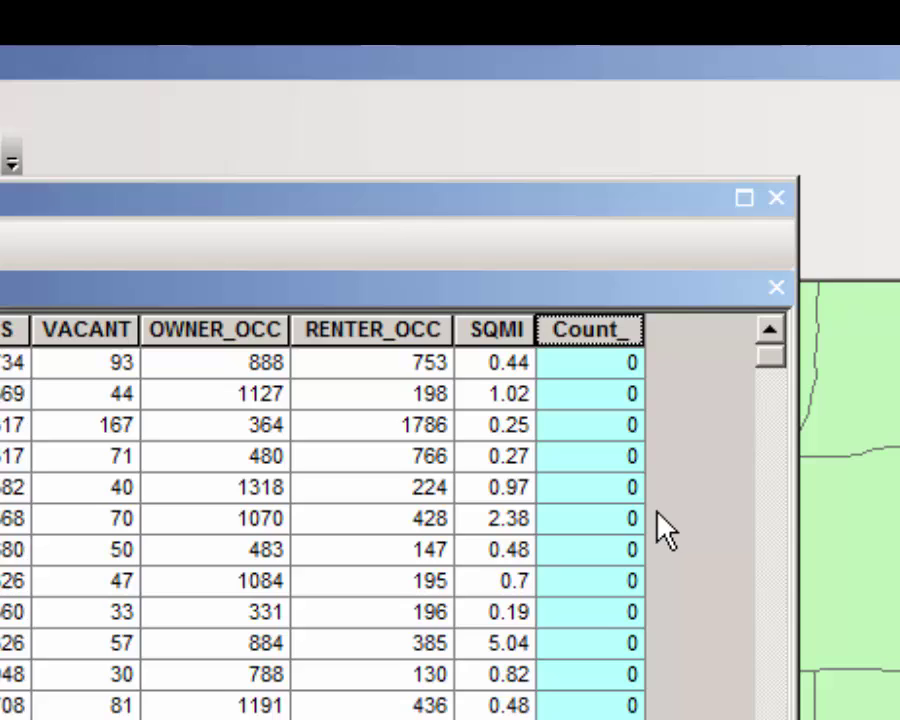
pyautogui.rightClick(604, 338)
pyautogui.click(604, 338)
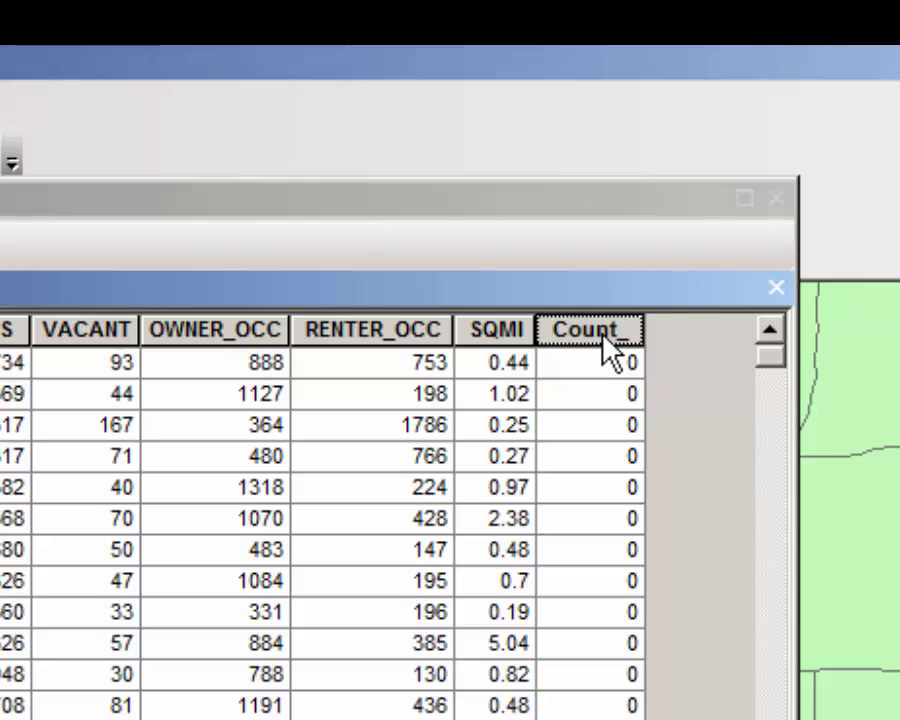
# Step: Sort Count_ descending, select the 11 restaurant tracts, float the table, then close it
pyautogui.rightClick(604, 340)
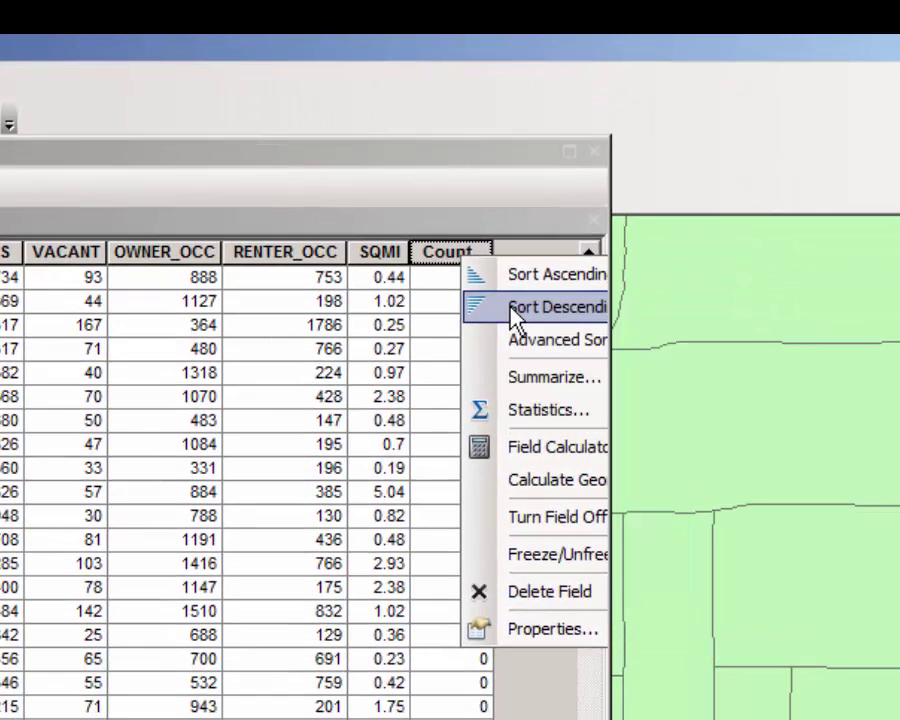
pyautogui.click(515, 312)
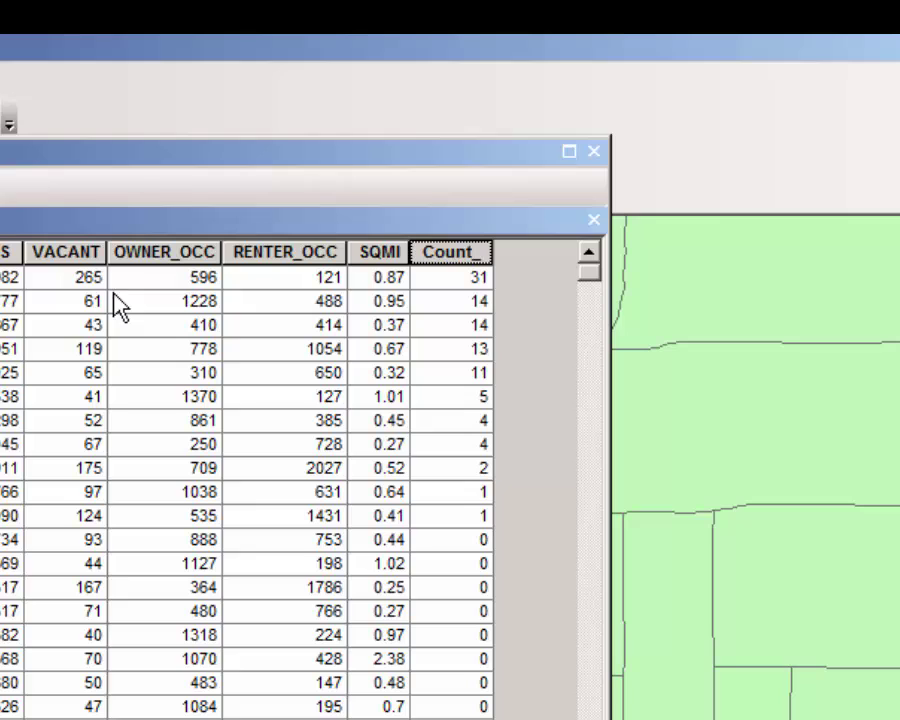
pyautogui.moveTo(5, 277); pyautogui.dragTo(5, 515)
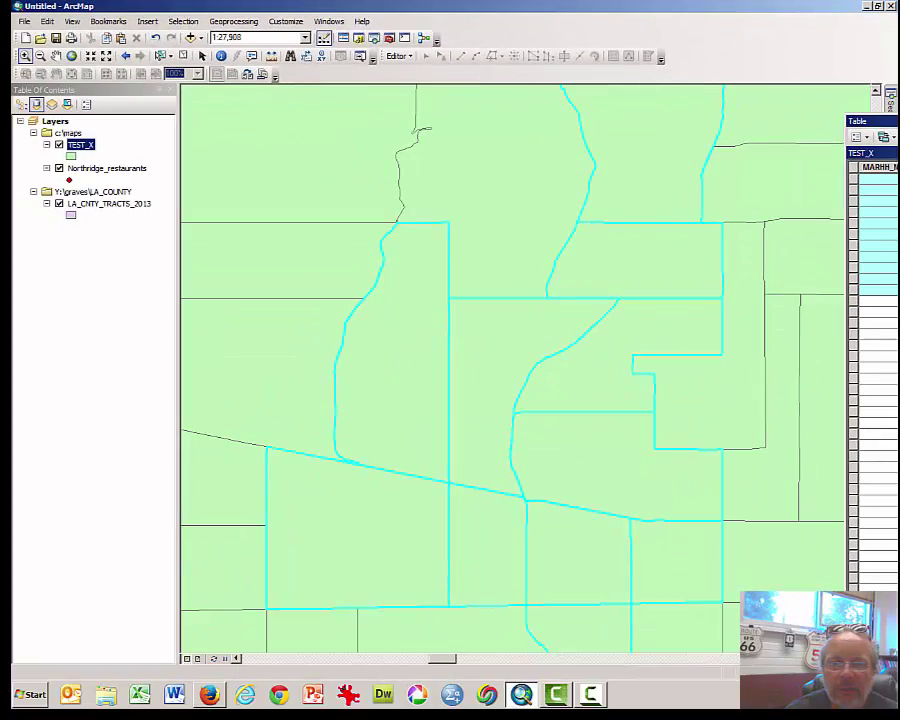
pyautogui.doubleClick(857, 121)
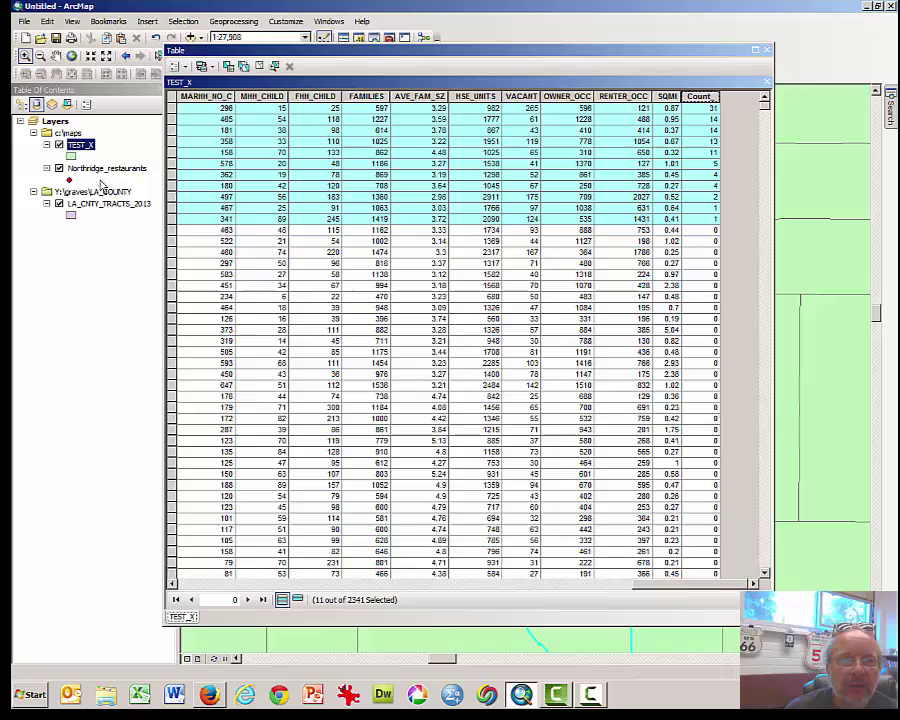
pyautogui.click(768, 51)
# Step: Close the attribute table and move Northridge_restaurants above TEST_X in drawing order
pyautogui.keyDown('ctrl'); pyautogui.click(141, 169); pyautogui.keyUp('ctrl')
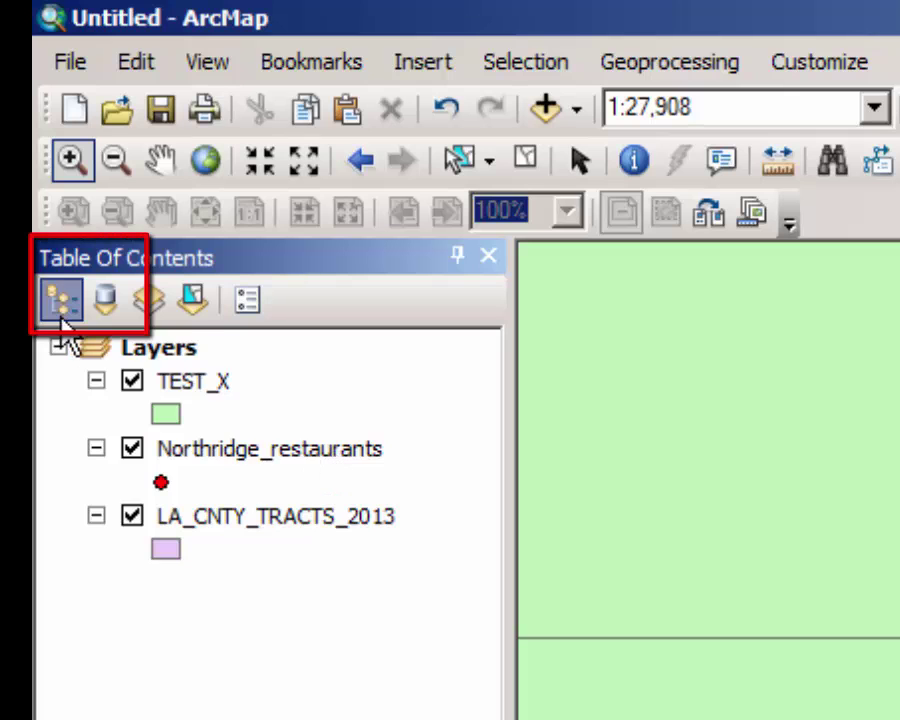
pyautogui.click(281, 453)
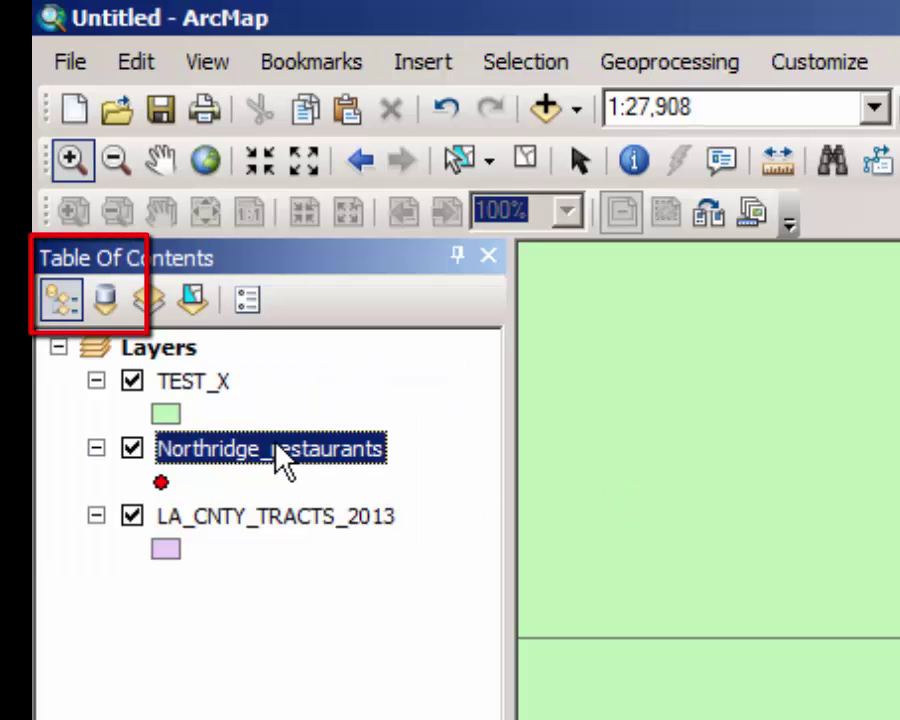
pyautogui.moveTo(281, 453); pyautogui.dragTo(276, 362)
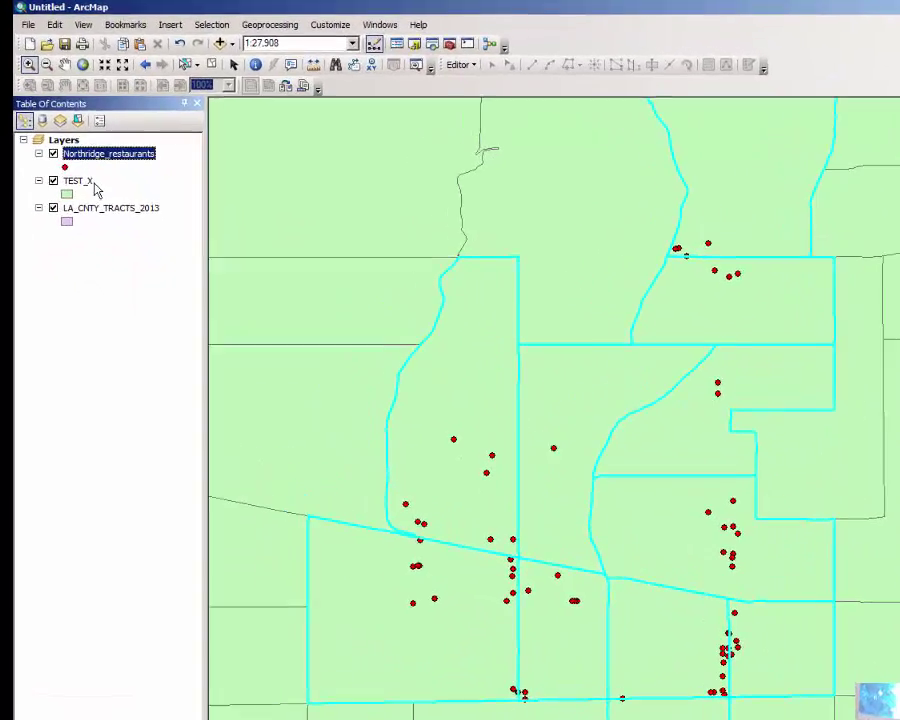
# Step: Open TEST_X's Layer Properties on the Symbology tab
pyautogui.click(95, 184)
pyautogui.rightClick(94, 184)
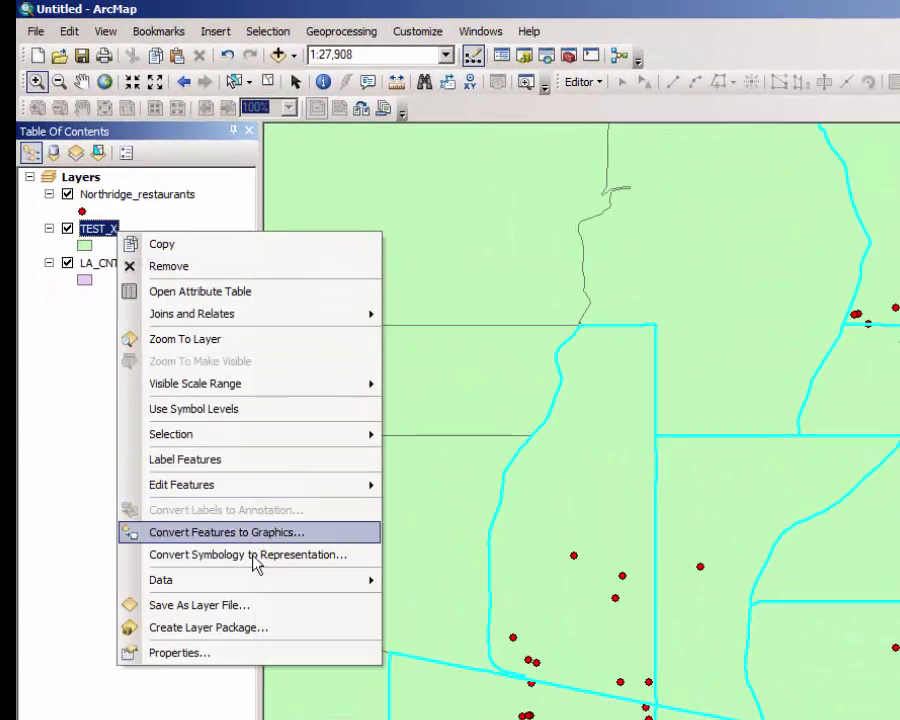
pyautogui.click(247, 655)
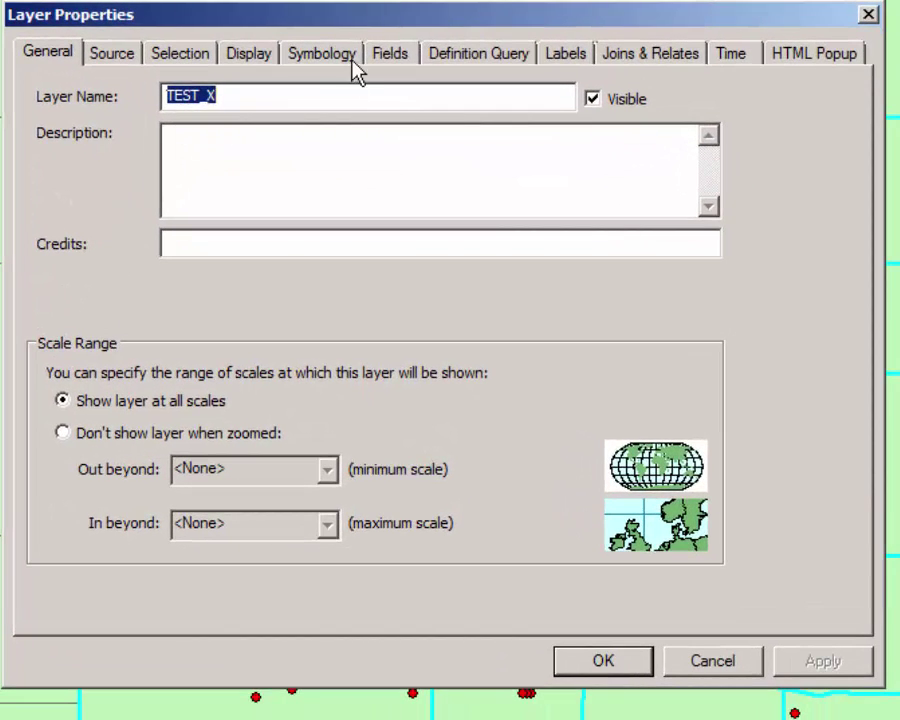
pyautogui.click(352, 62)
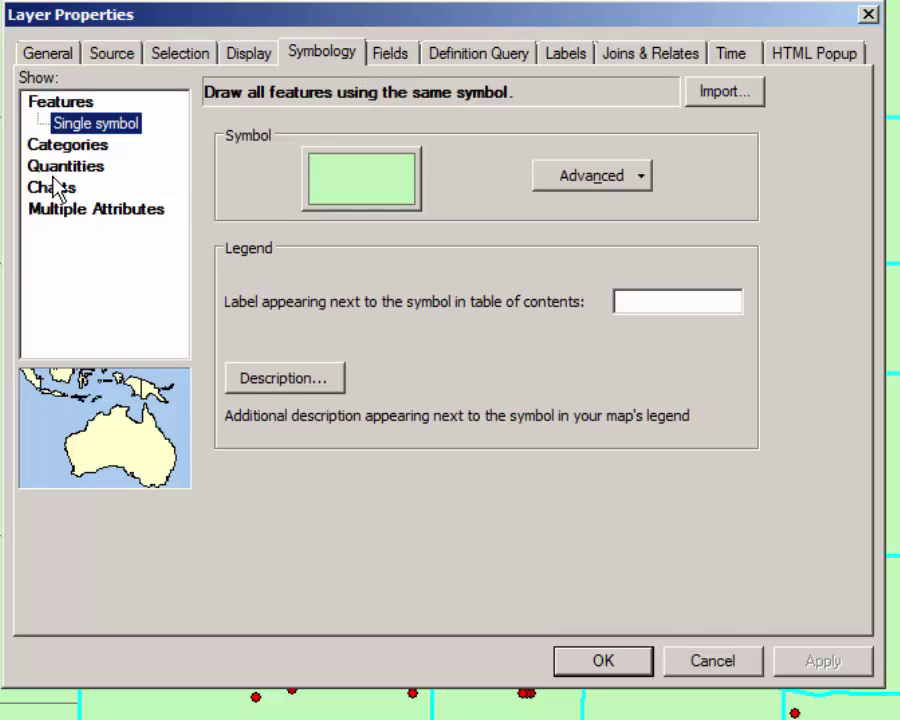
# Step: Symbolize TEST_X with Quantities graduated colours on Count_, apply, and confirm
pyautogui.click(56, 168)
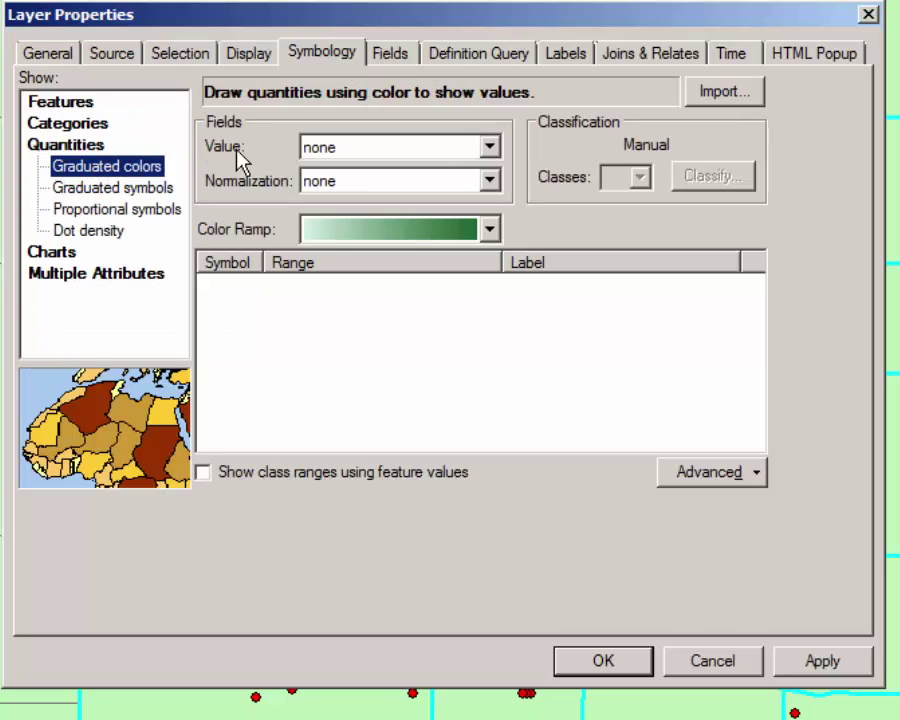
pyautogui.click(491, 149)
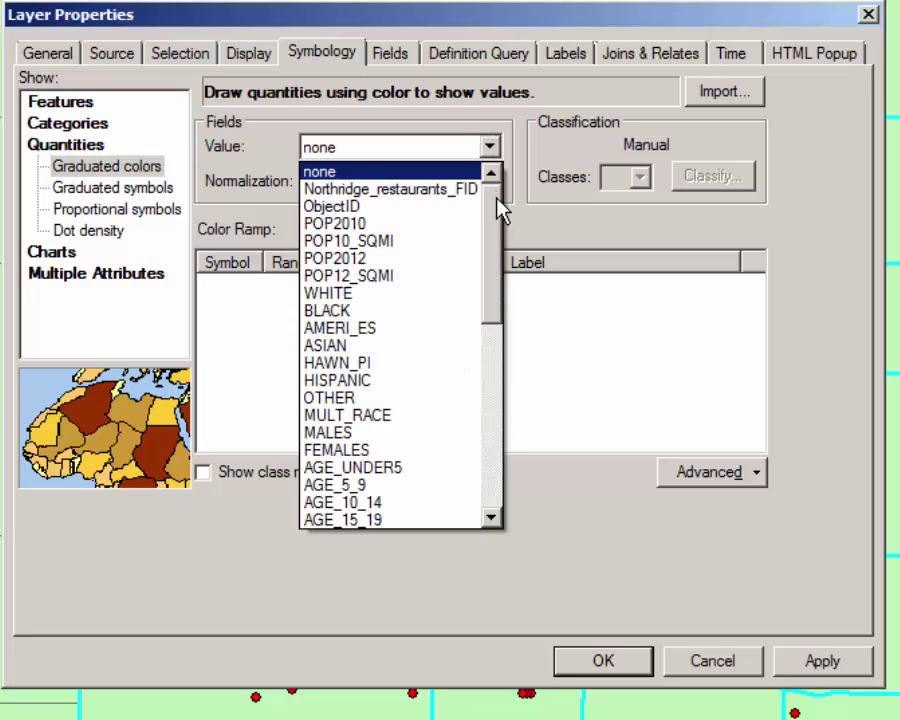
pyautogui.moveTo(496, 199); pyautogui.dragTo(494, 461)
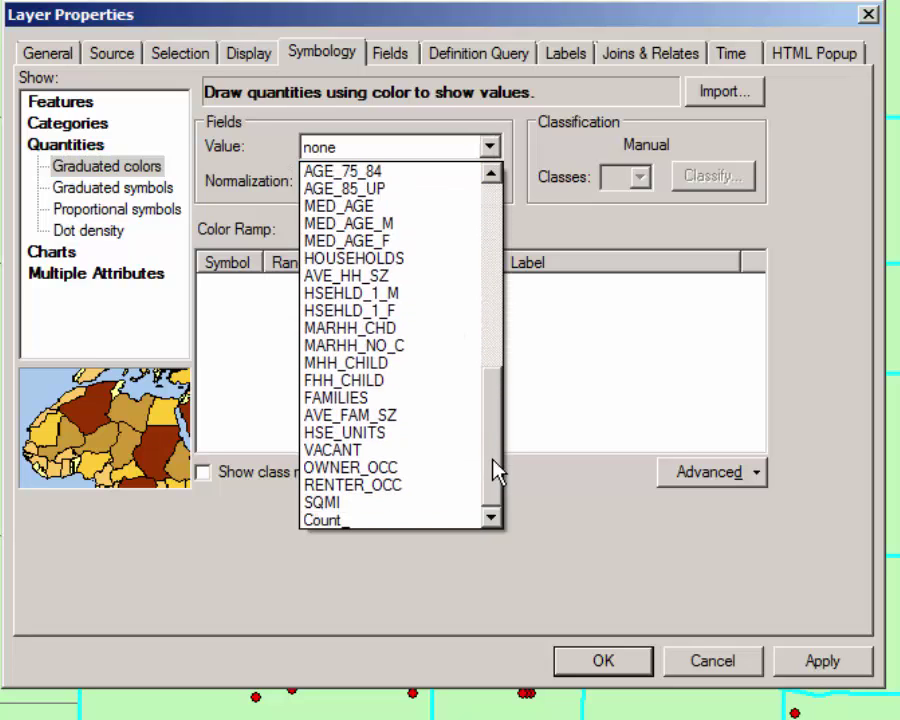
pyautogui.click(346, 521)
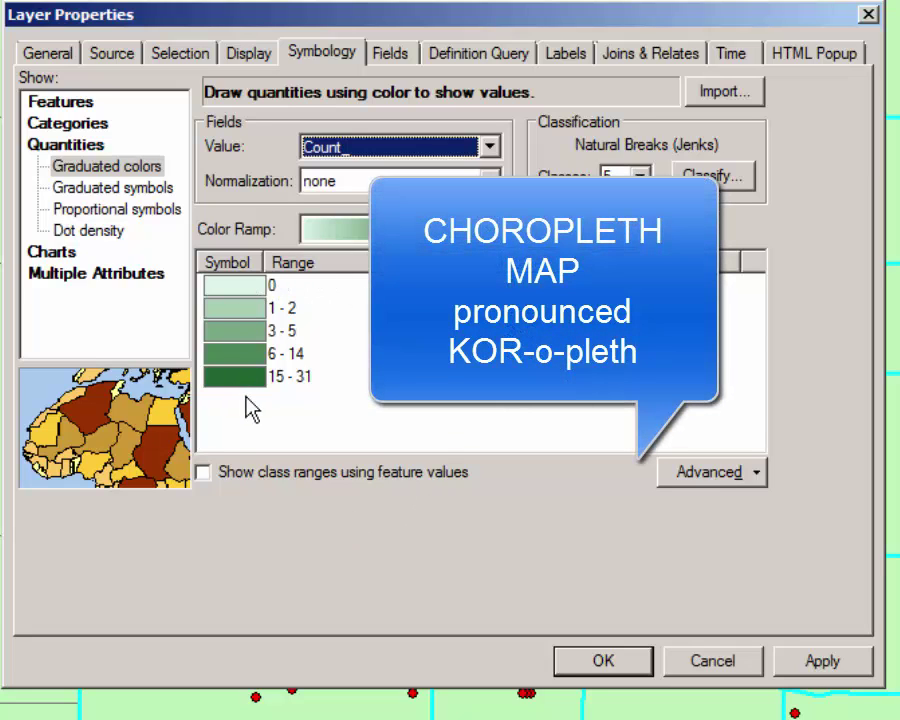
pyautogui.click(826, 664)
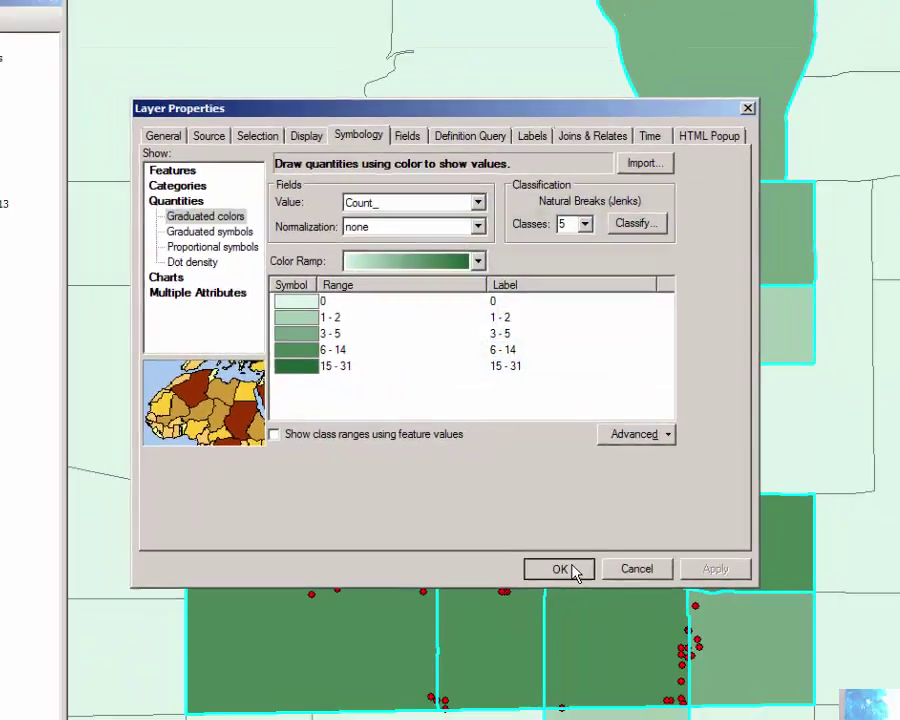
pyautogui.click(572, 570)
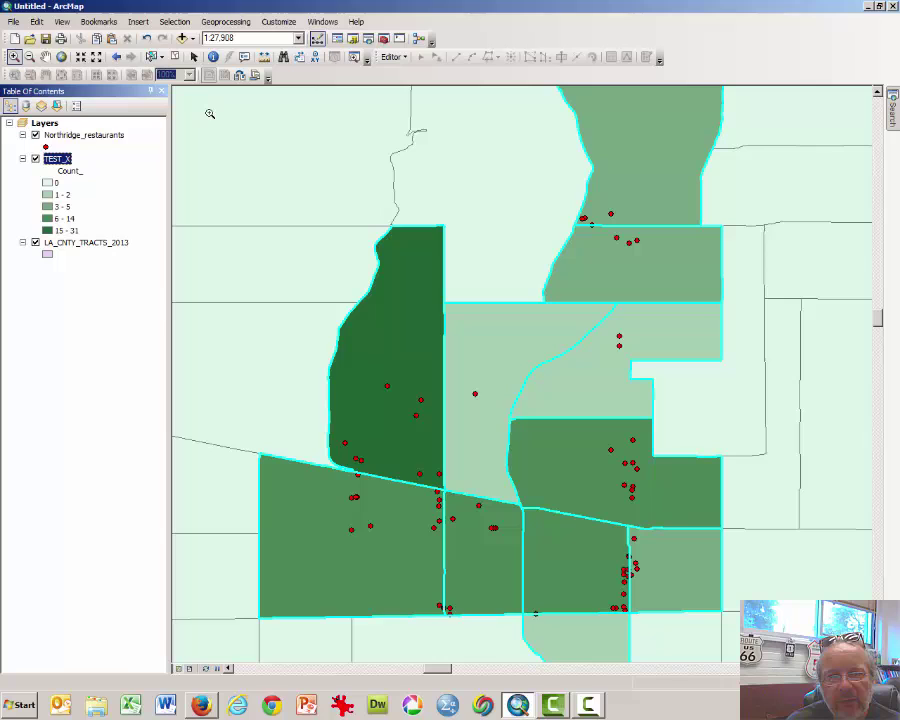
# Step: Clear the selection of the 11 restaurant tracts
pyautogui.click(175, 56)
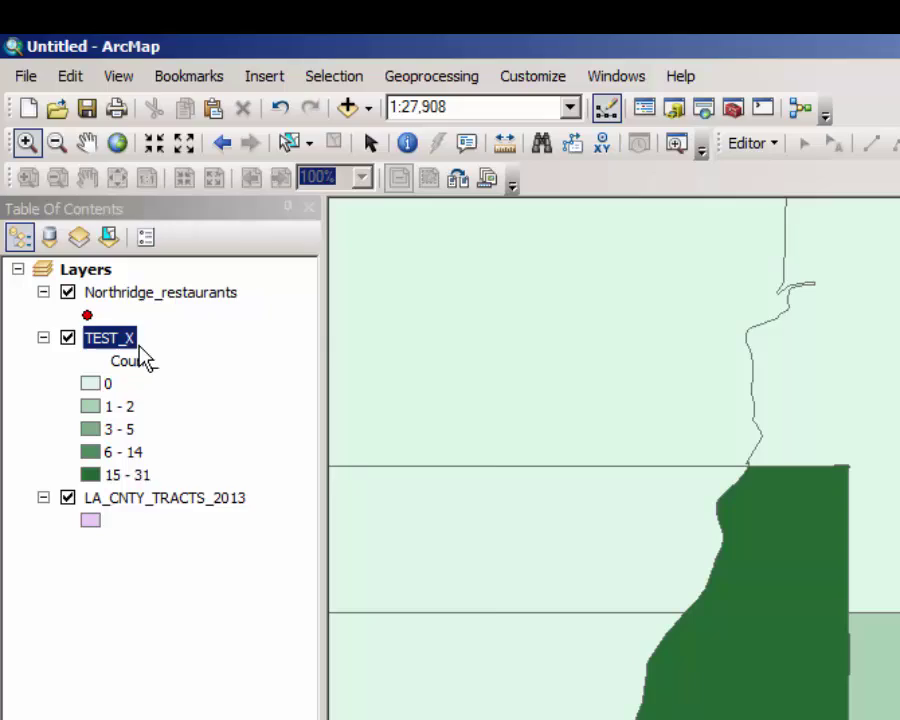
# Step: In TEST_X's Fields properties, set the Count_ field alias to Restaurants and confirm
pyautogui.rightClick(72, 161)
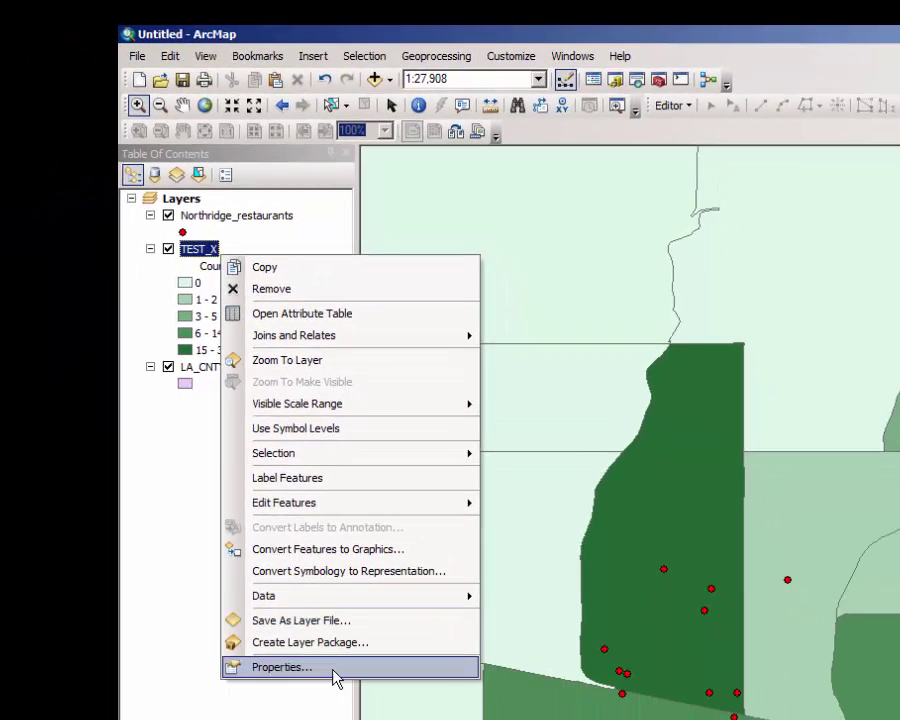
pyautogui.click(335, 678)
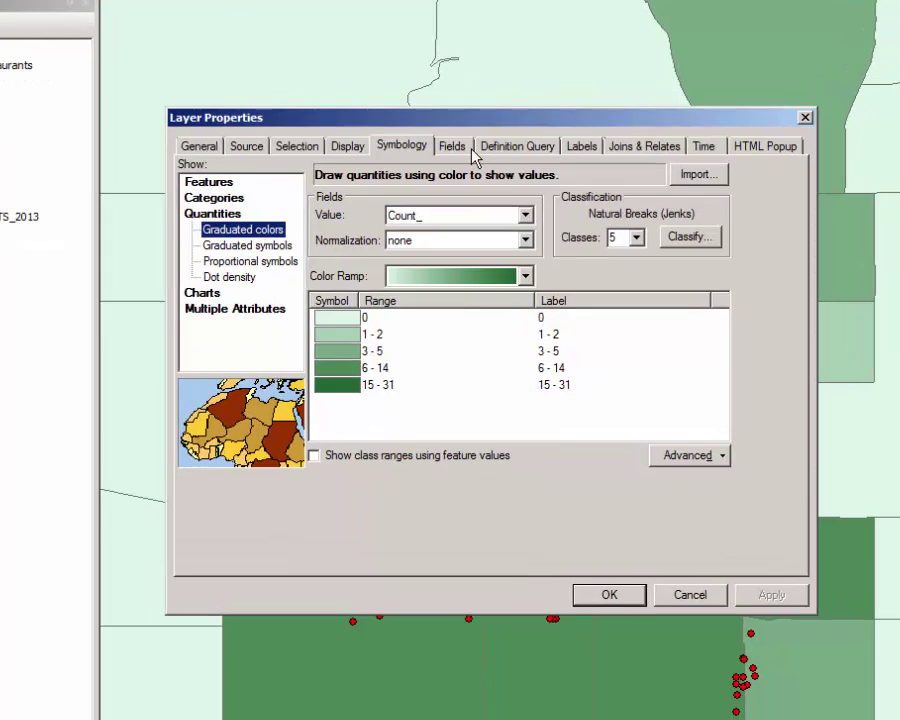
pyautogui.click(616, 241)
pyautogui.moveTo(451, 222); pyautogui.dragTo(456, 435)
pyautogui.click(220, 462)
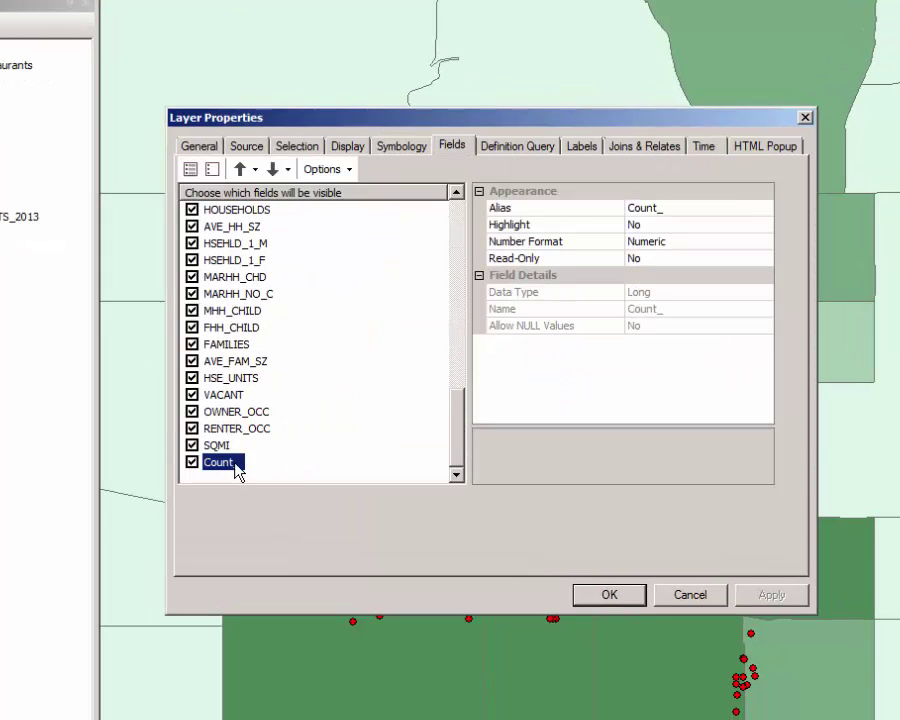
pyautogui.click(670, 207)
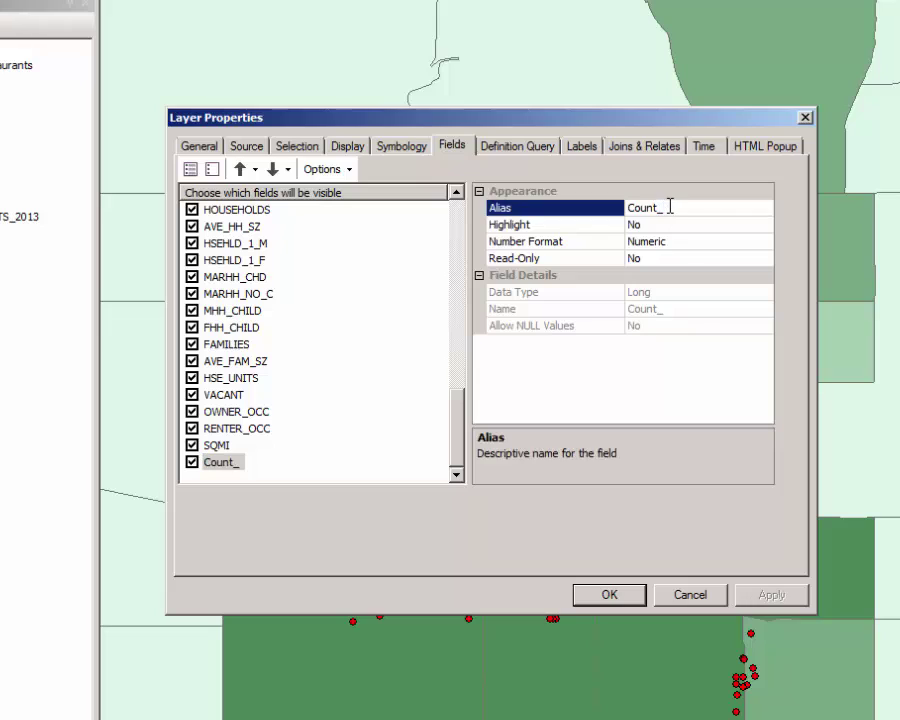
pyautogui.click(626, 207)
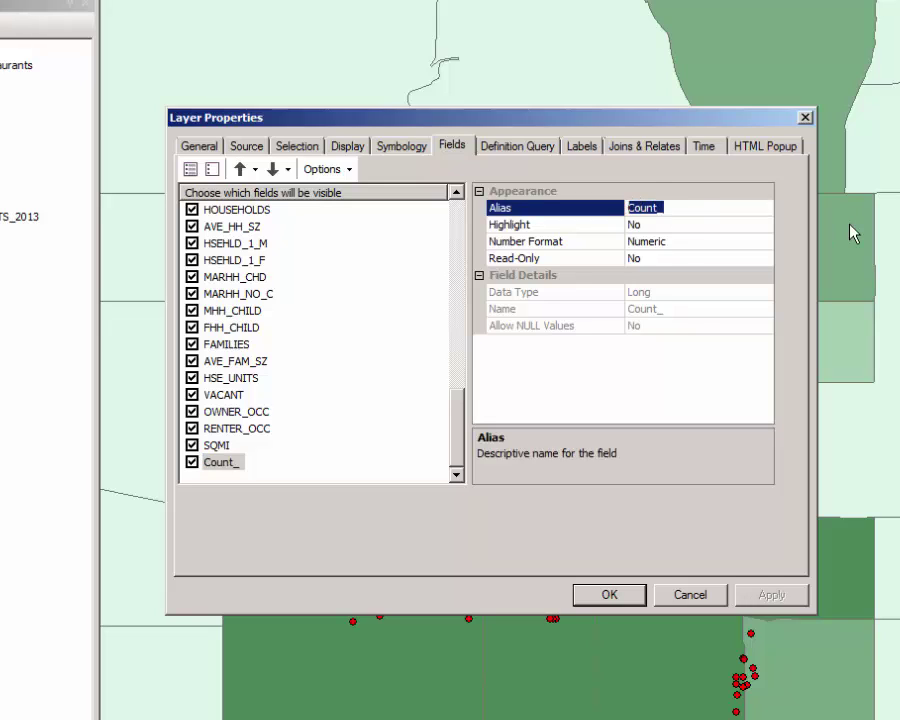
pyautogui.write('Restaurants')
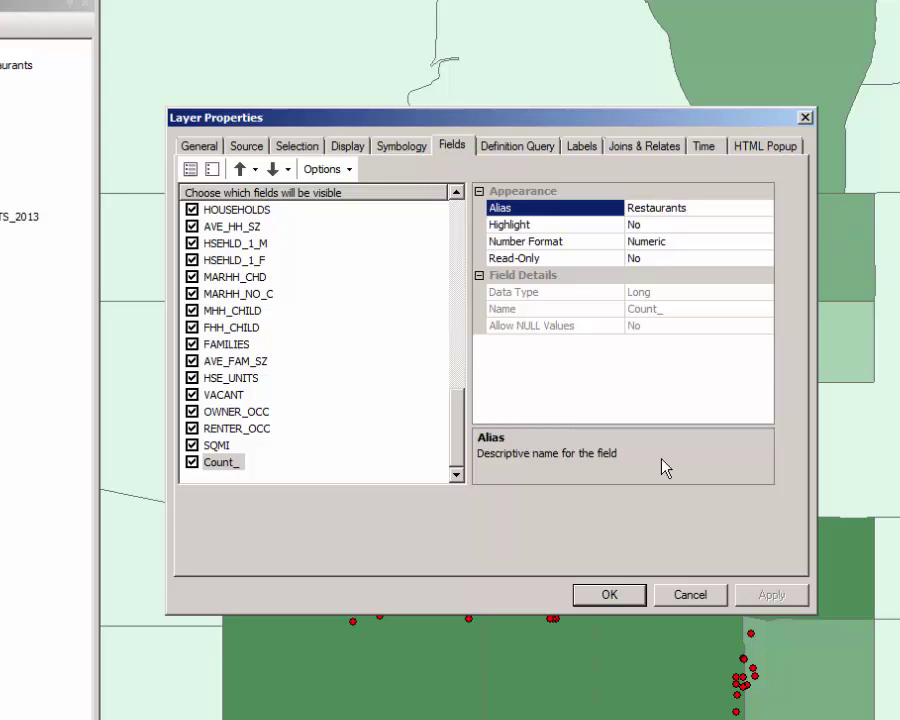
pyautogui.click(610, 595)
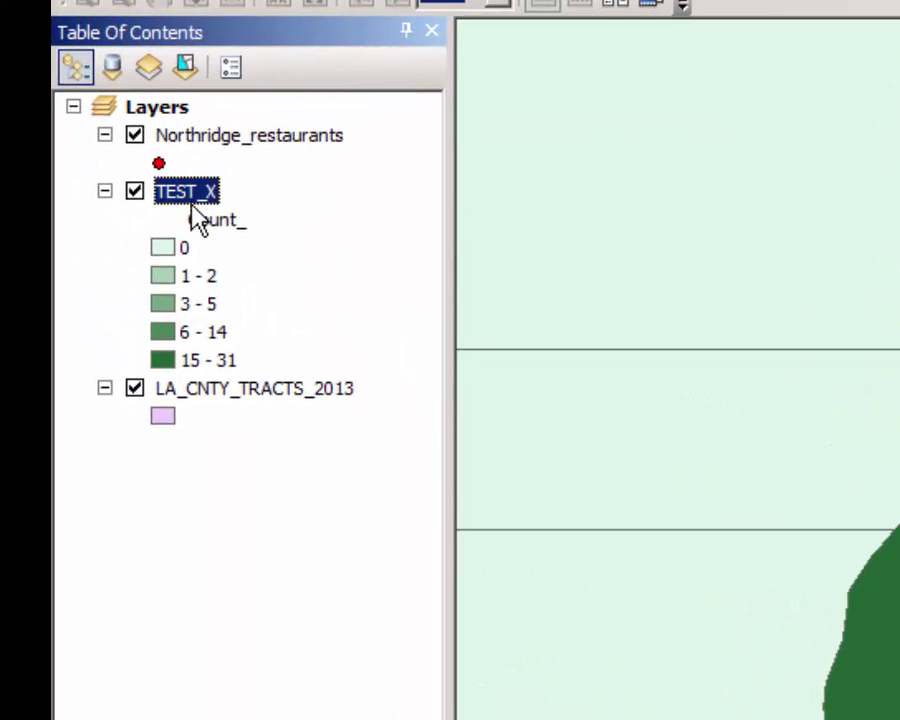
# Step: Rename the Count_ legend heading under TEST_X to Restaurants
pyautogui.click(200, 222)
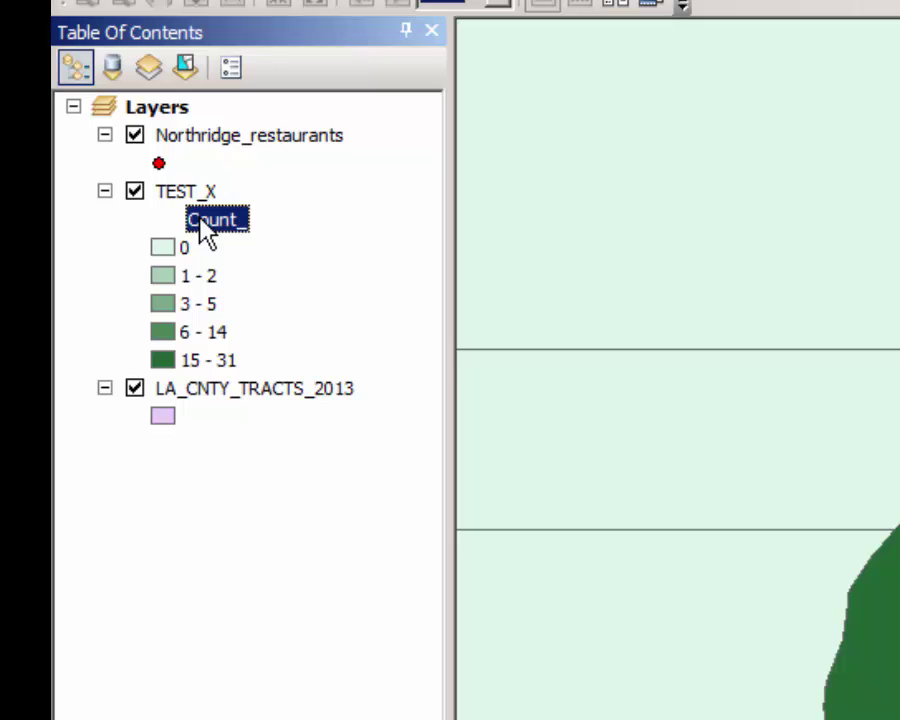
pyautogui.click(203, 226)
pyautogui.write('Restaura')
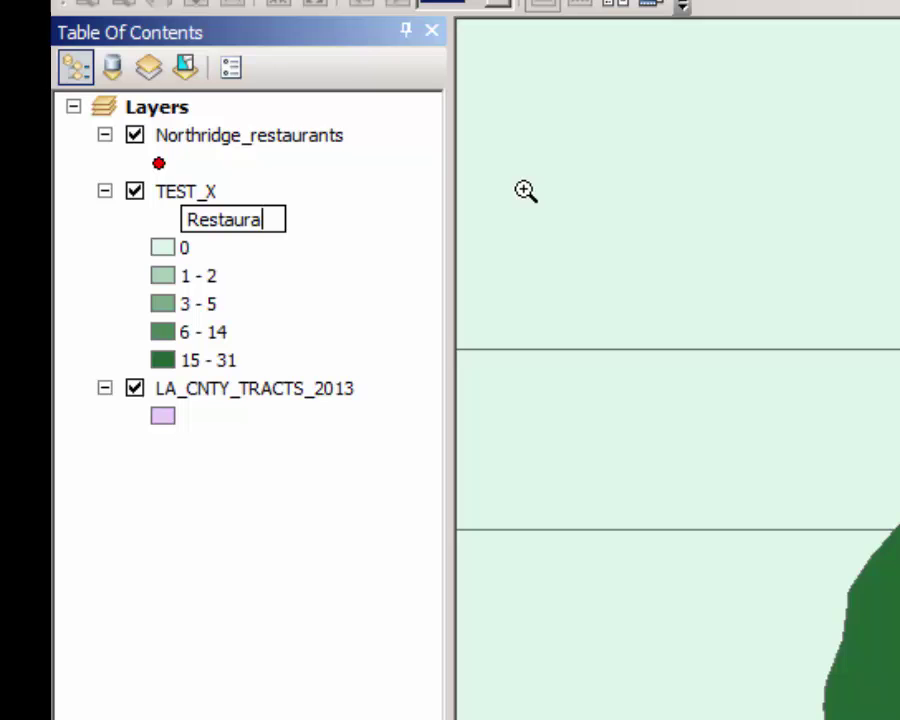
pyautogui.write('nts')
pyautogui.press('Return')
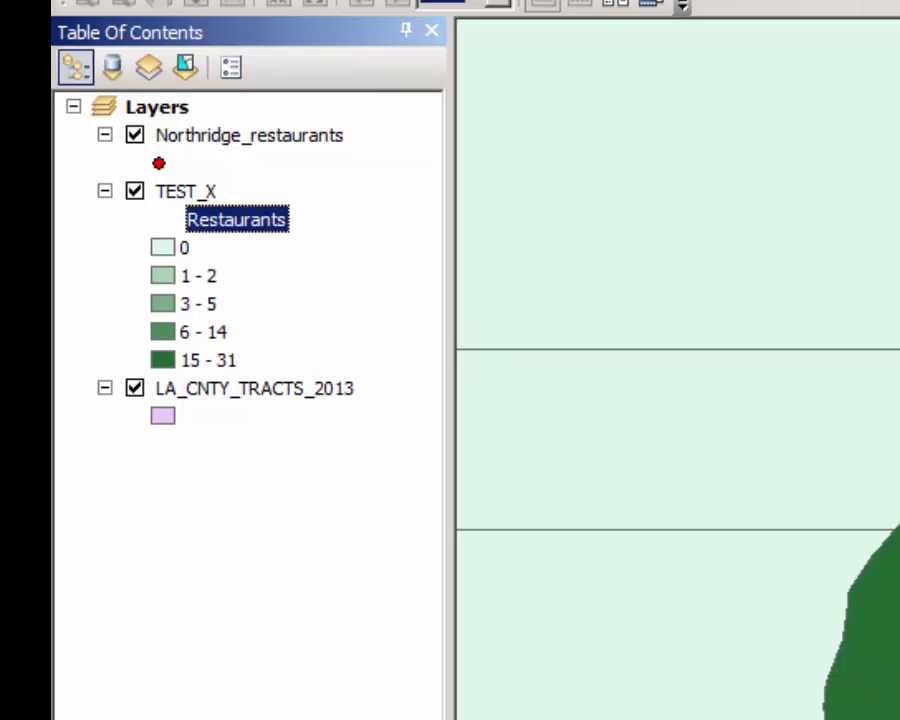